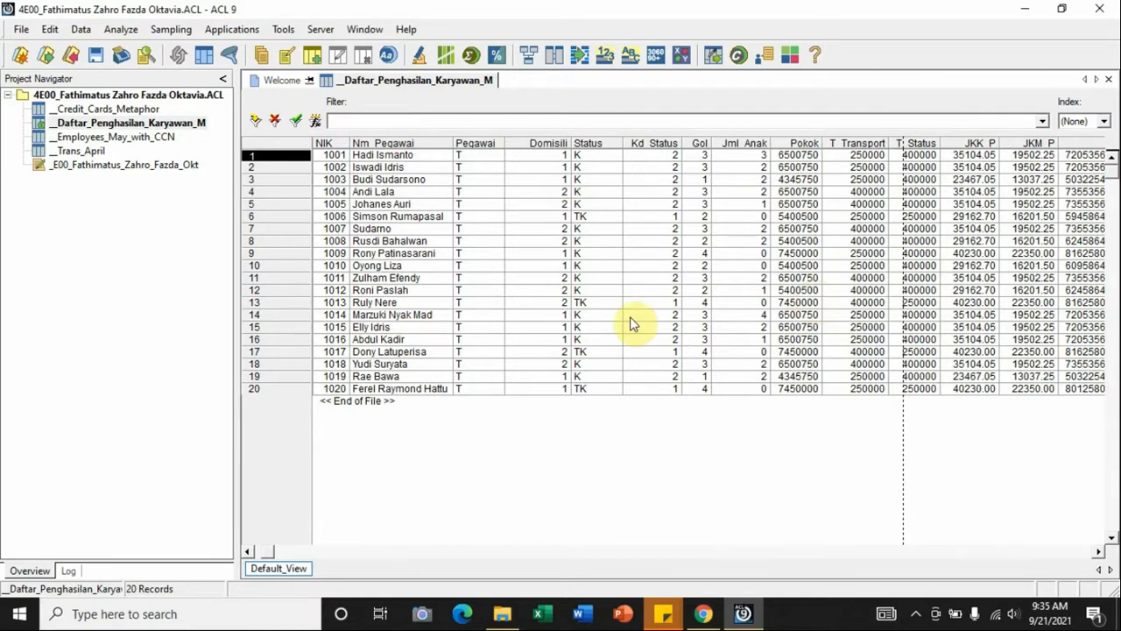
Start a new expression field named Total_Tunjangan in the table layout of __Daftar_Penghasilan_Karyawan_M.
left_click_drag(265, 553, 1065, 614)
left_click_drag(1060, 551, 1070, 551)
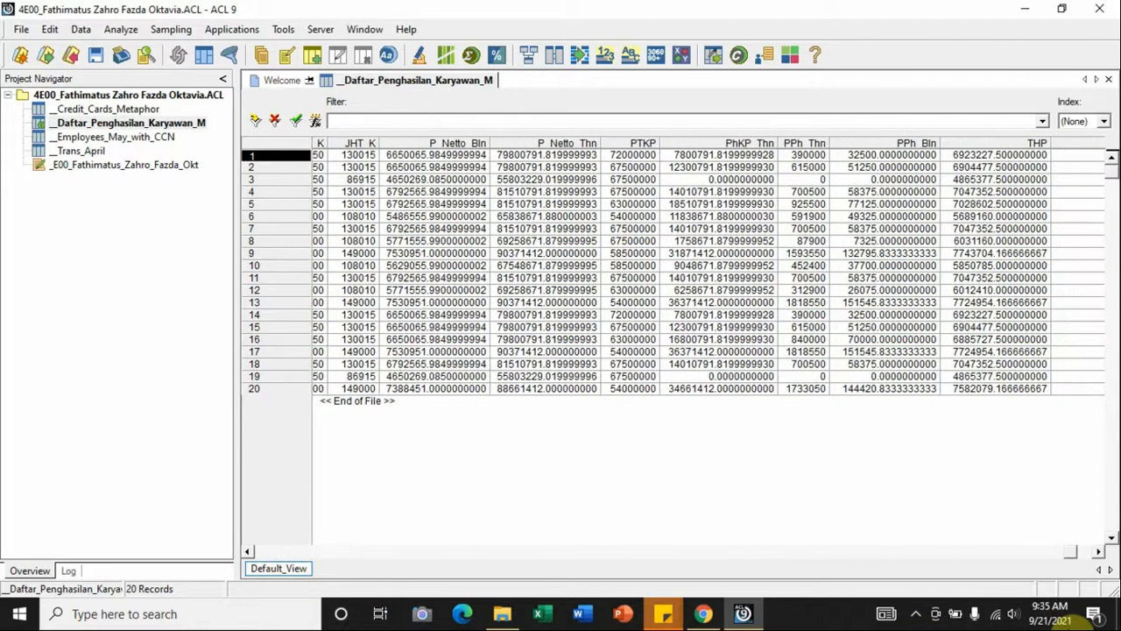
left_click_drag(1080, 619, 519, 590)
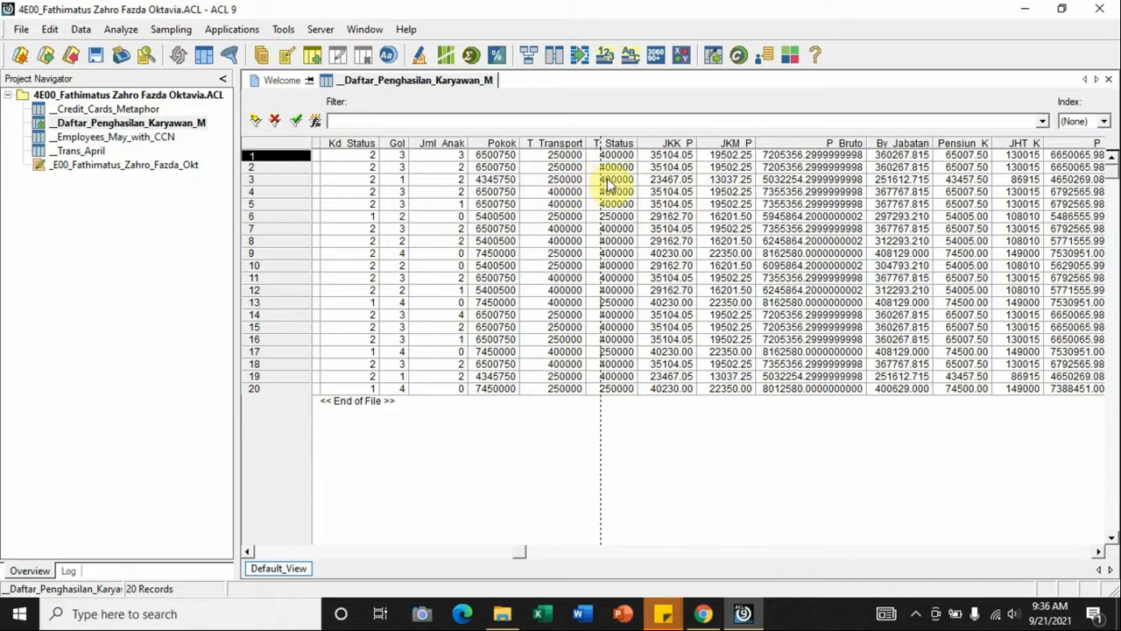
left_click(55, 31)
left_click(83, 160)
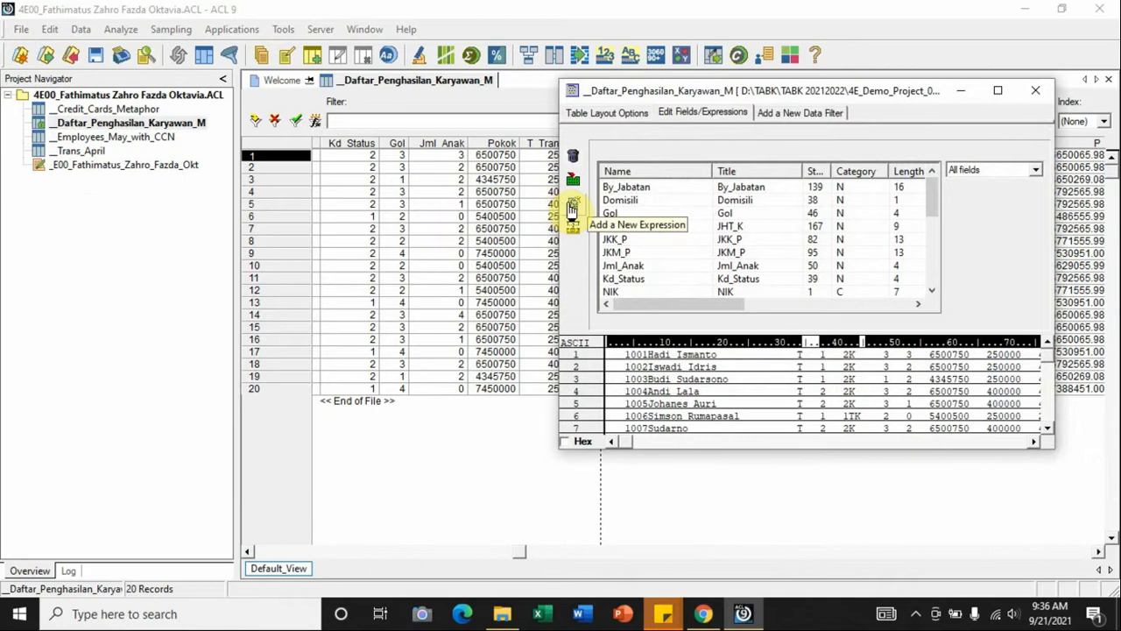
left_click(571, 209)
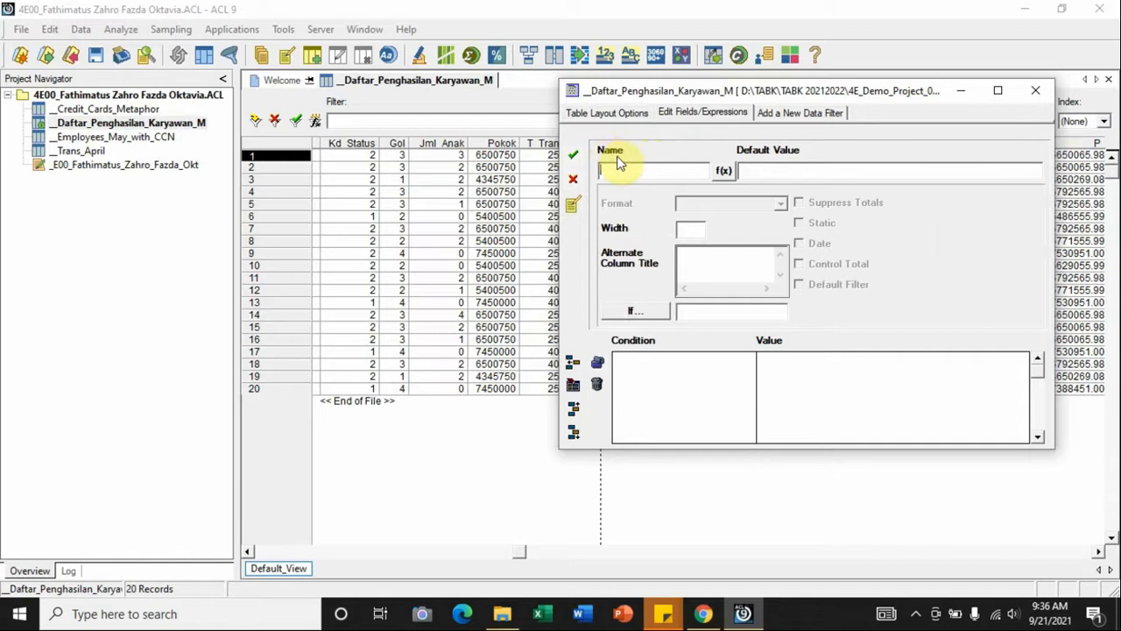
type("Total_Tunjangan")
Build and verify the expression T_Transport + T_Status as the default value of the Total_Tunjangan field.
left_click(722, 175)
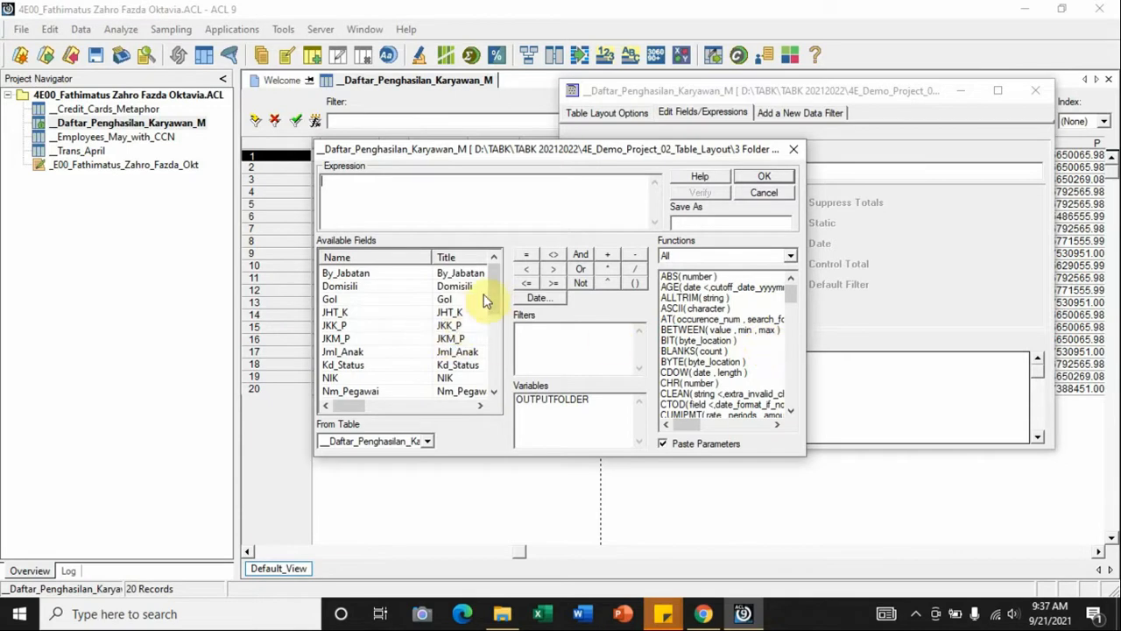
left_click_drag(492, 287, 490, 372)
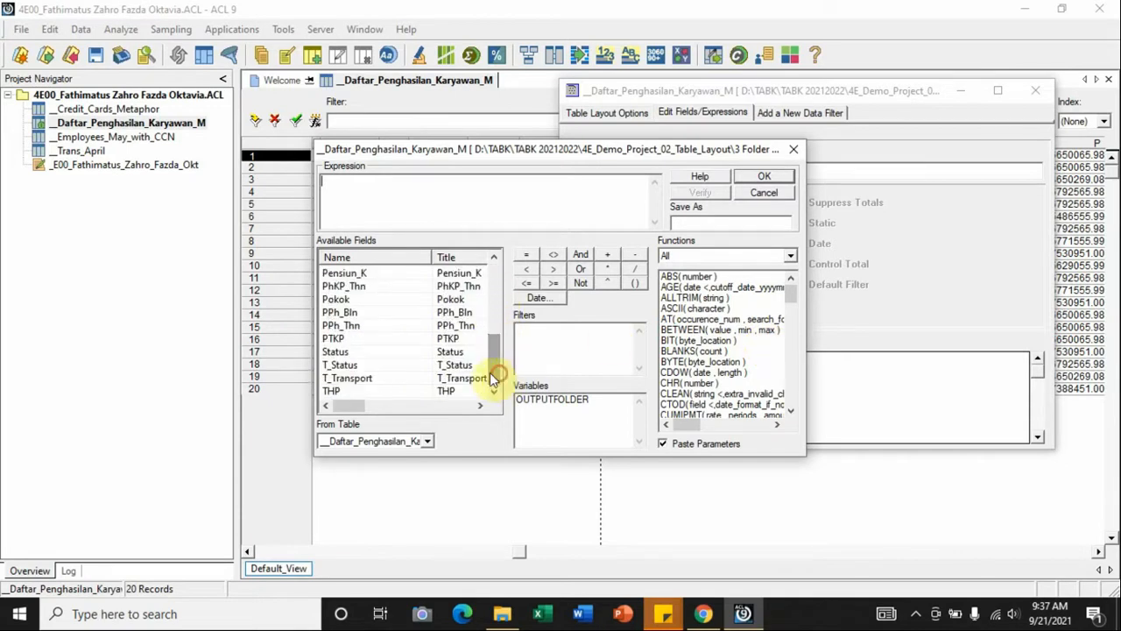
double_click(361, 380)
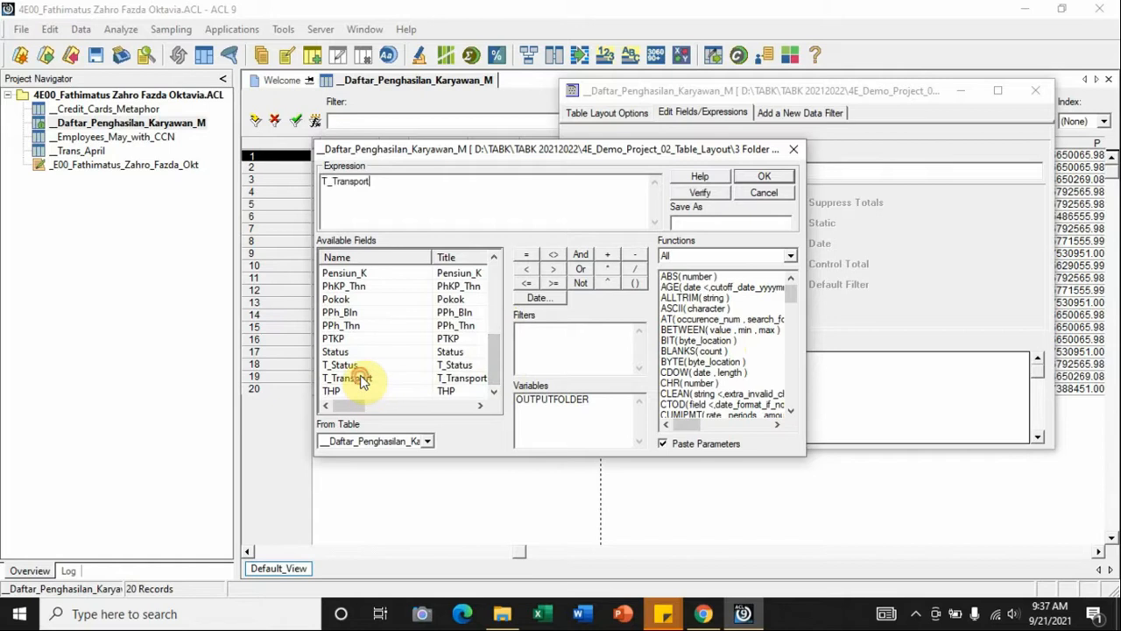
left_click(608, 255)
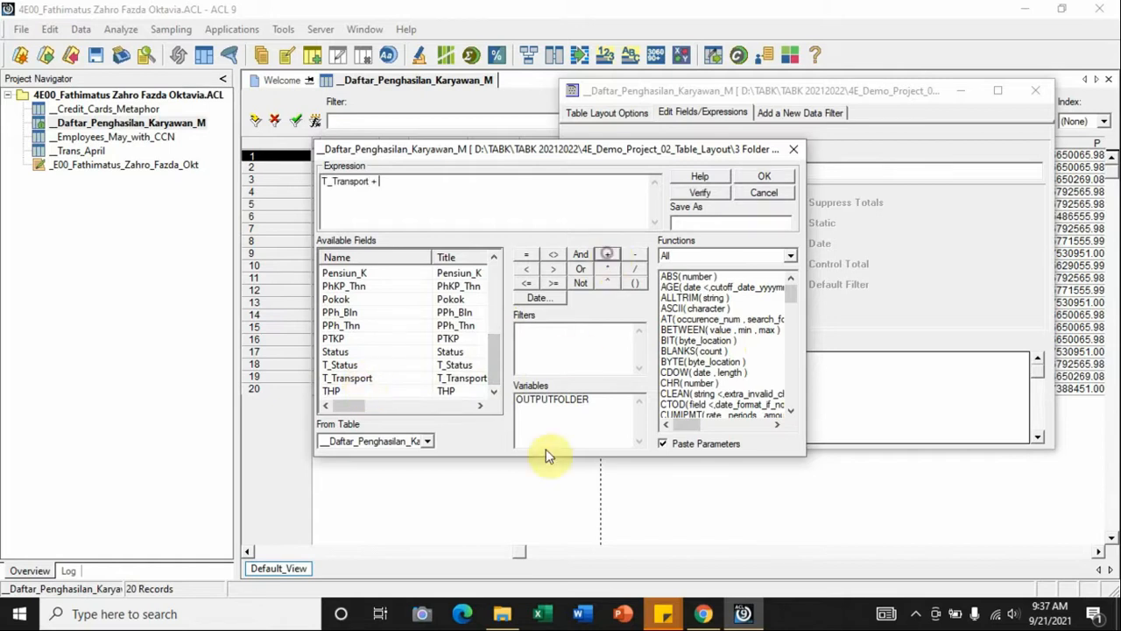
double_click(359, 366)
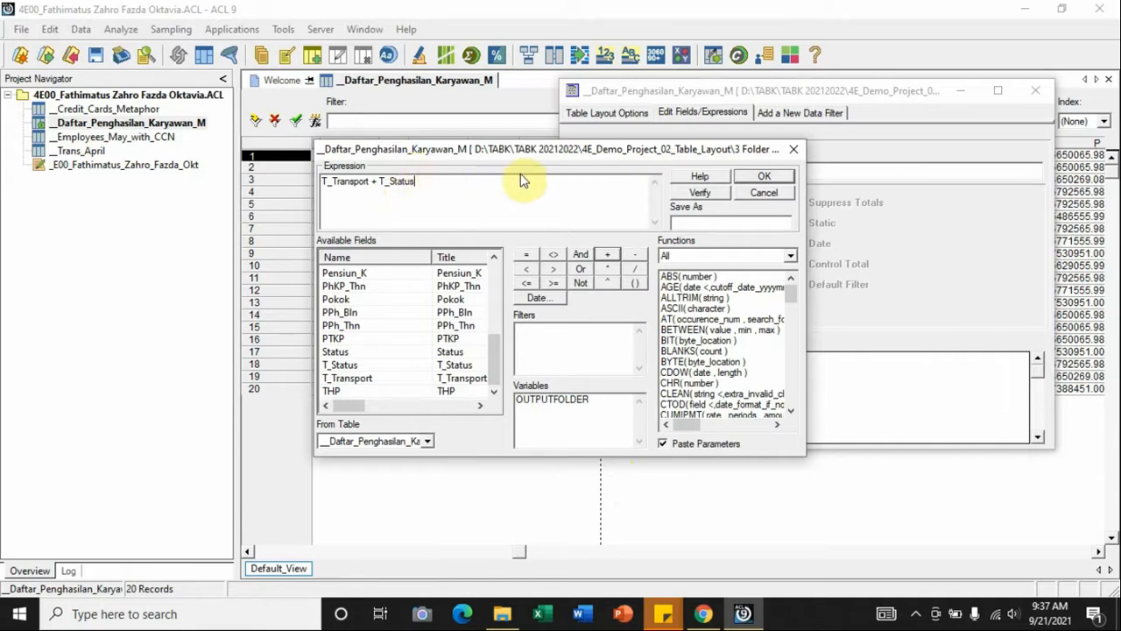
left_click(700, 193)
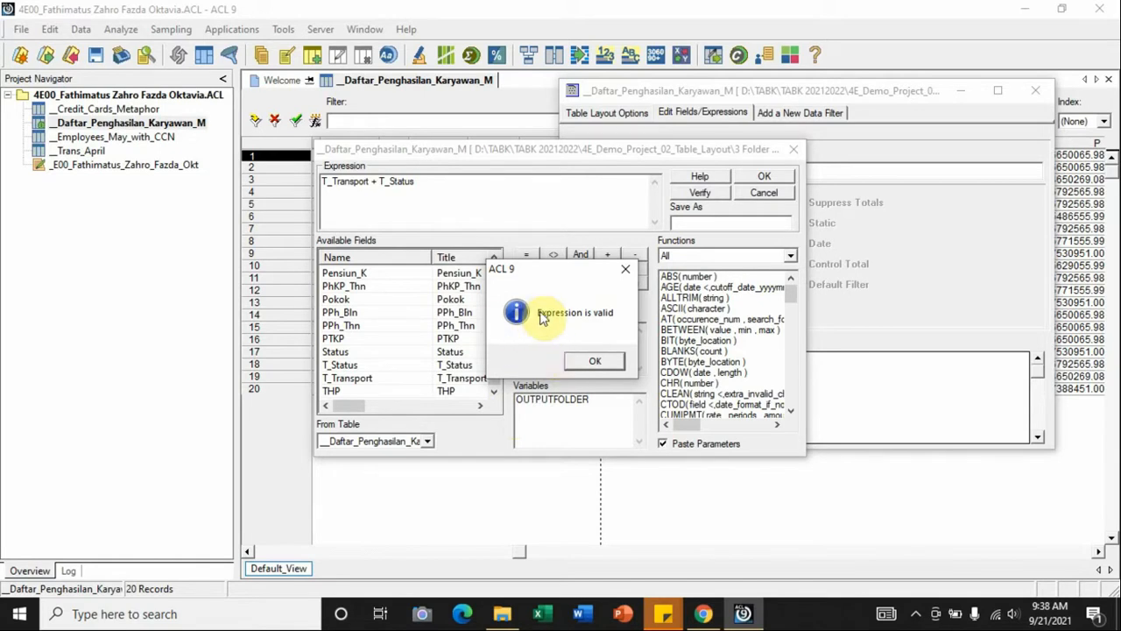
left_click(585, 359)
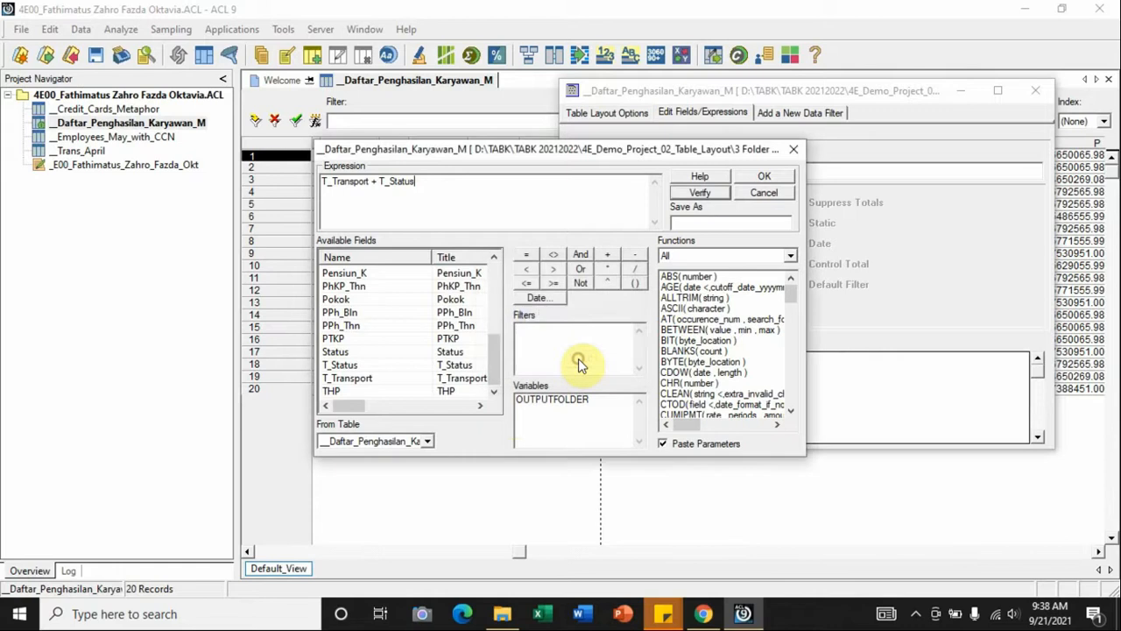
left_click(763, 176)
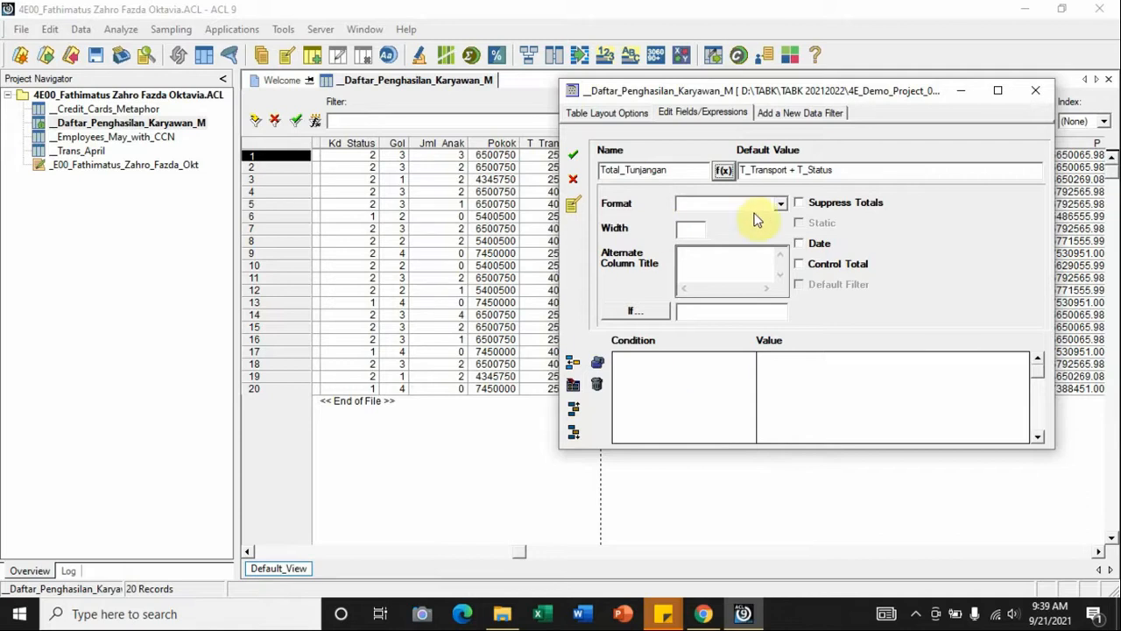
Accept the Total_Tunjangan field into the field list and save the table layout changes.
left_click(574, 158)
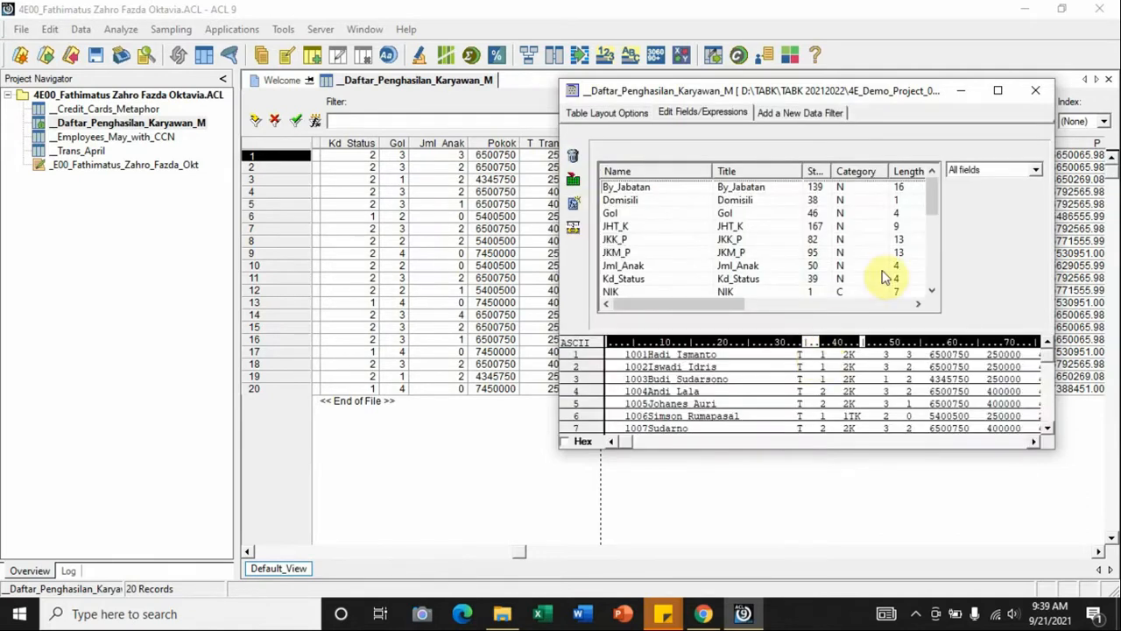
left_click_drag(931, 192, 940, 283)
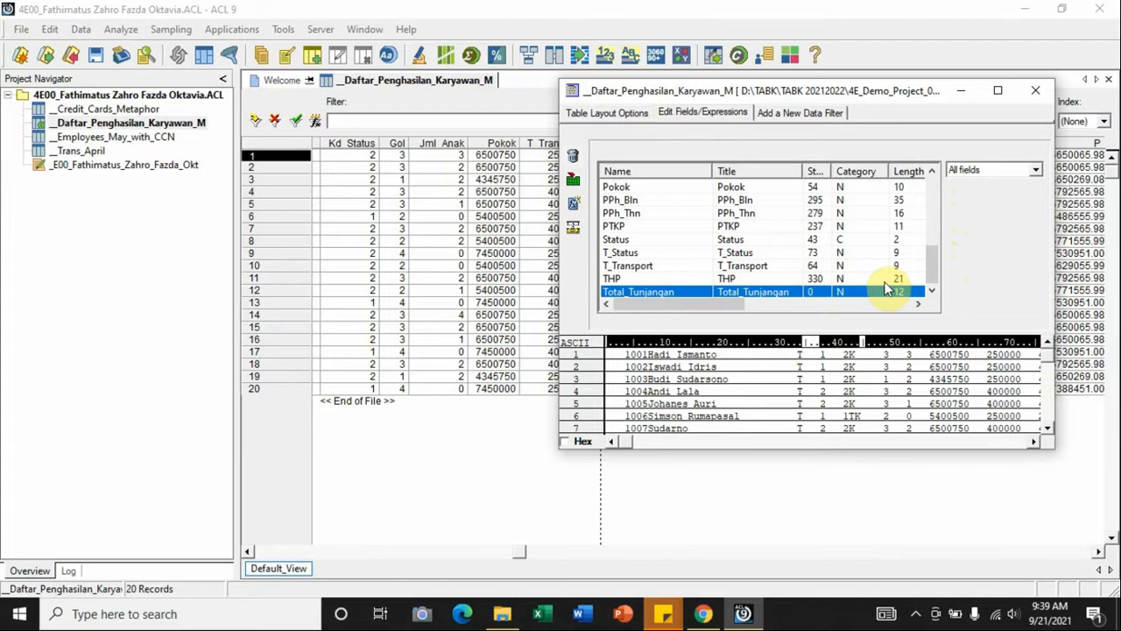
left_click(1033, 90)
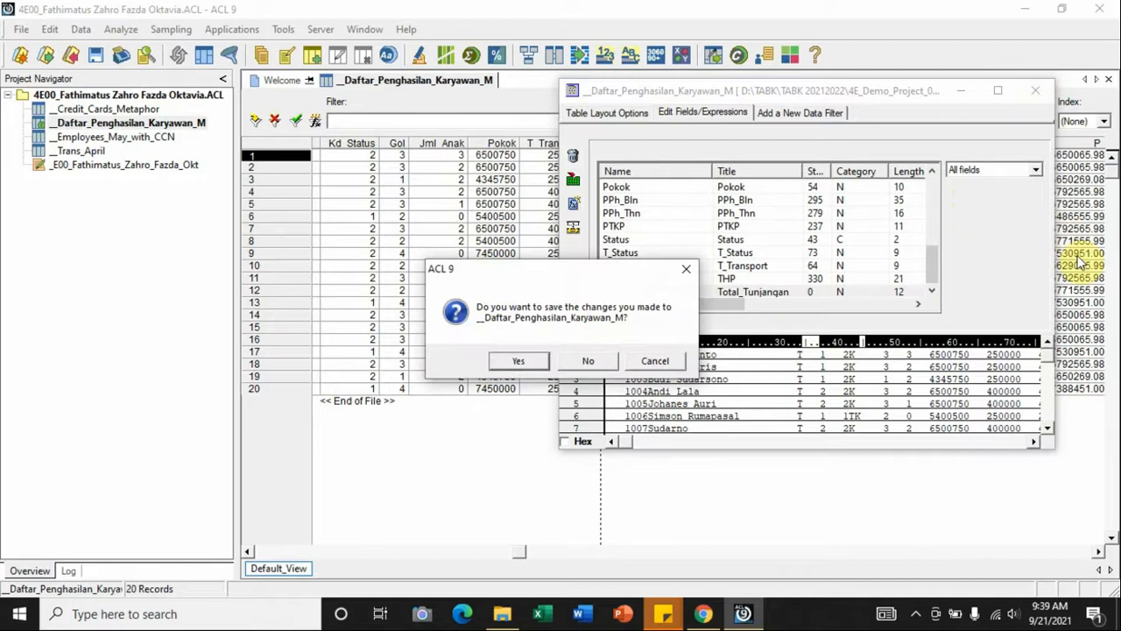
left_click(530, 362)
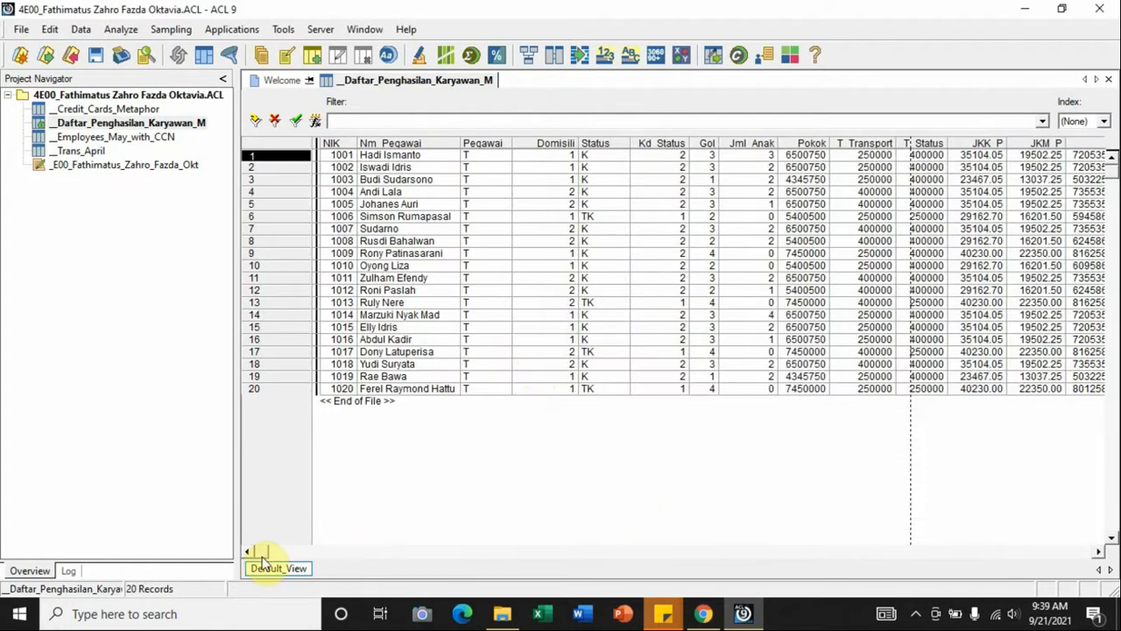
Insert the Total_Tunjangan column before the JKK_P column in the view and fit its width to the content.
left_click_drag(263, 554, 491, 560)
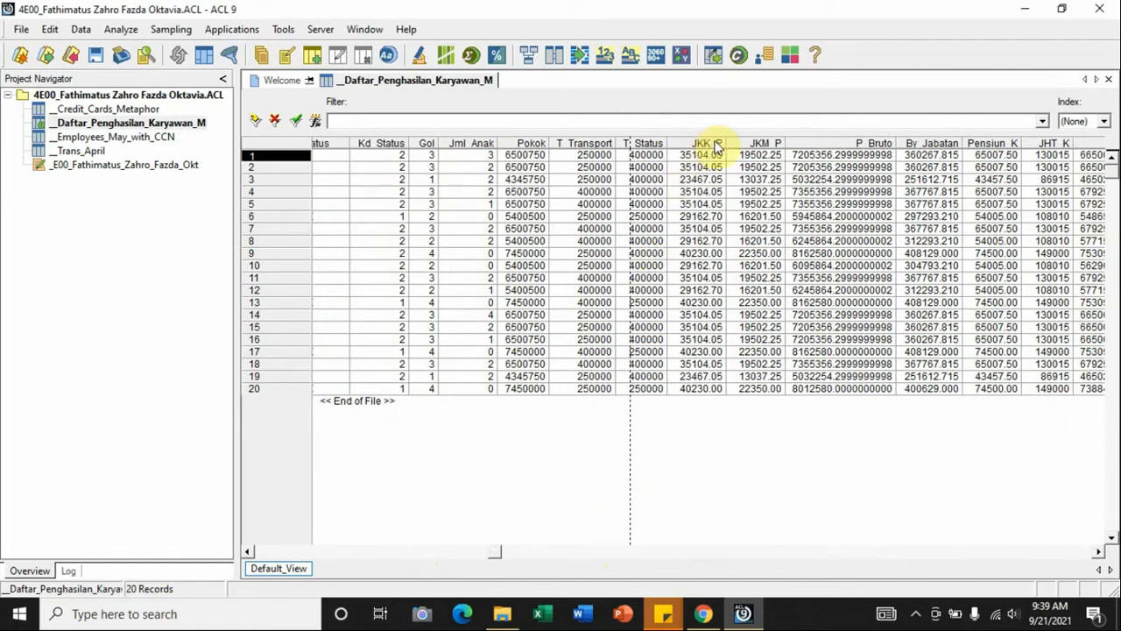
left_click(717, 146)
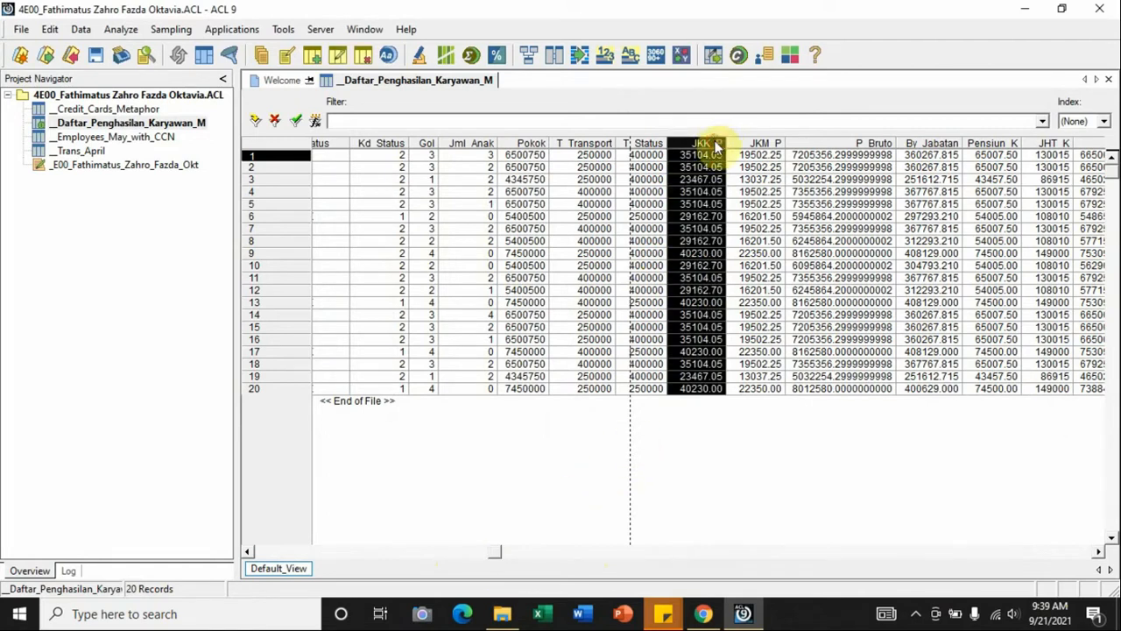
right_click(699, 272)
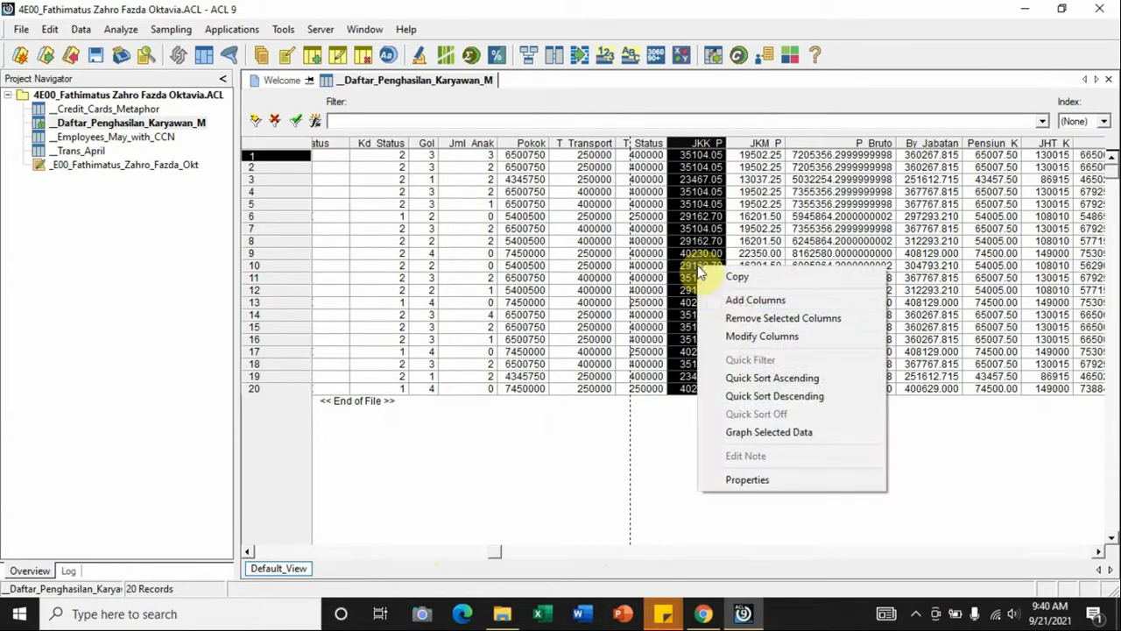
left_click(734, 301)
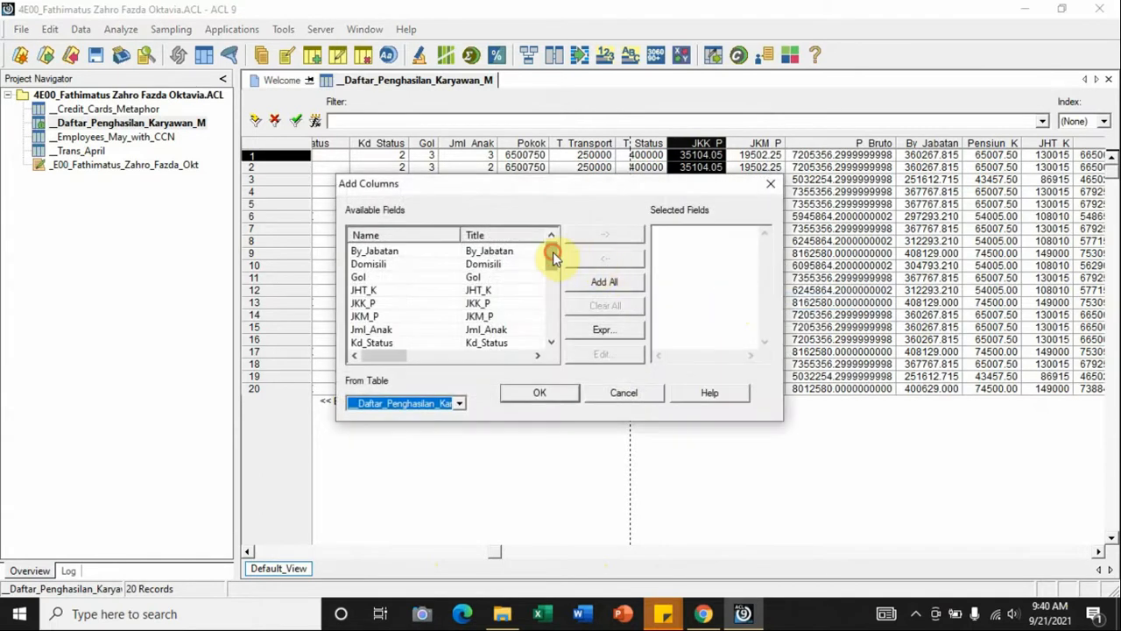
left_click_drag(553, 255, 568, 330)
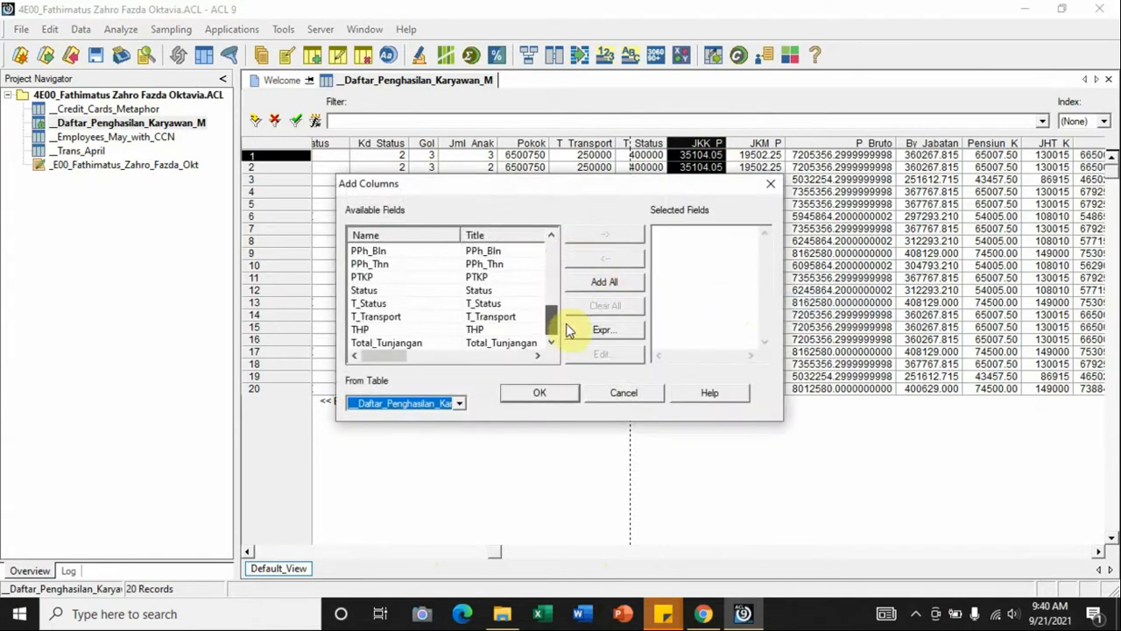
left_click(422, 342)
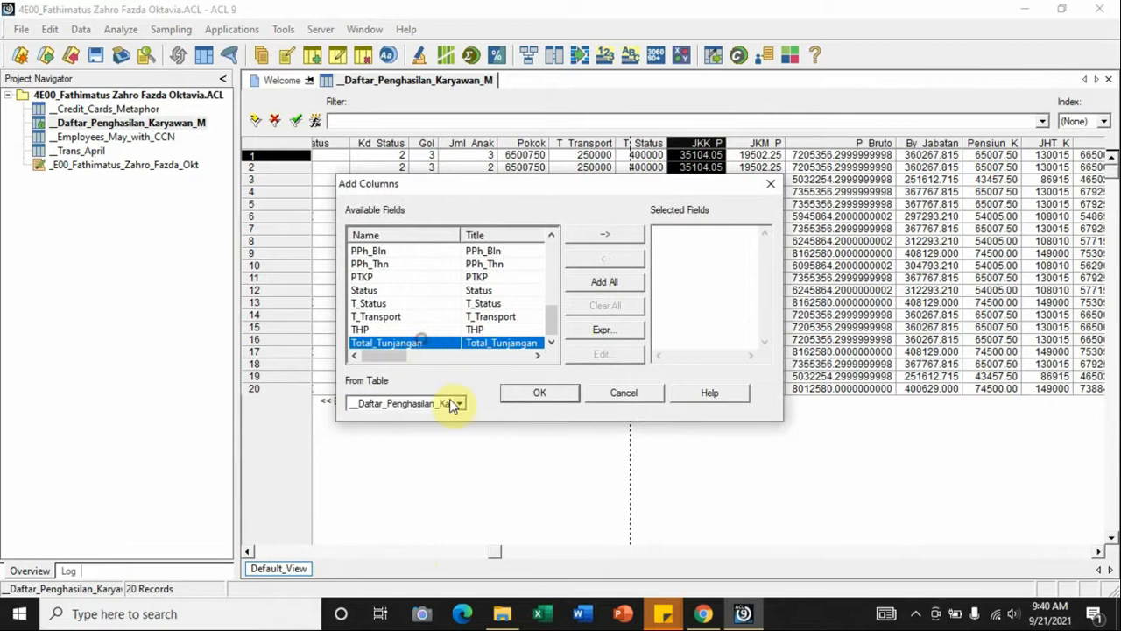
left_click(607, 236)
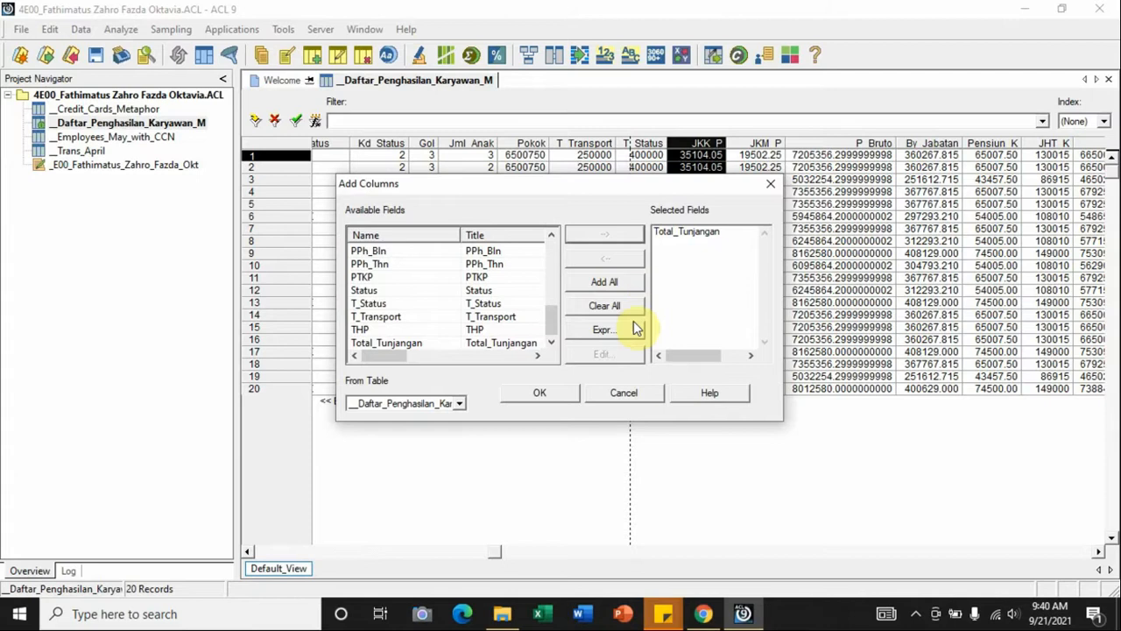
left_click(566, 396)
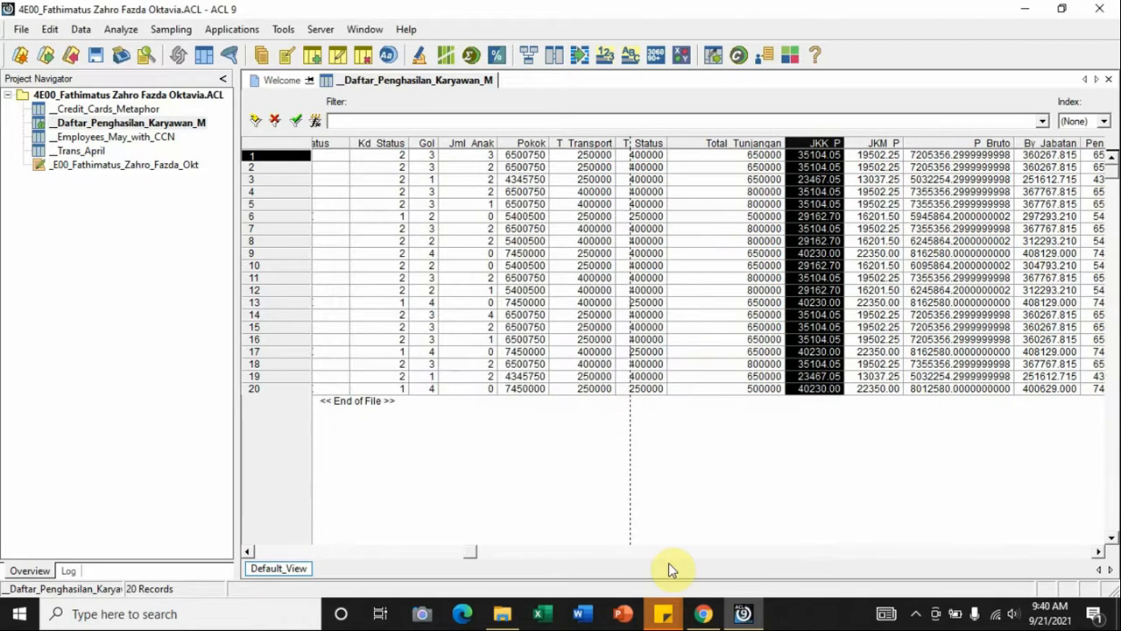
double_click(787, 143)
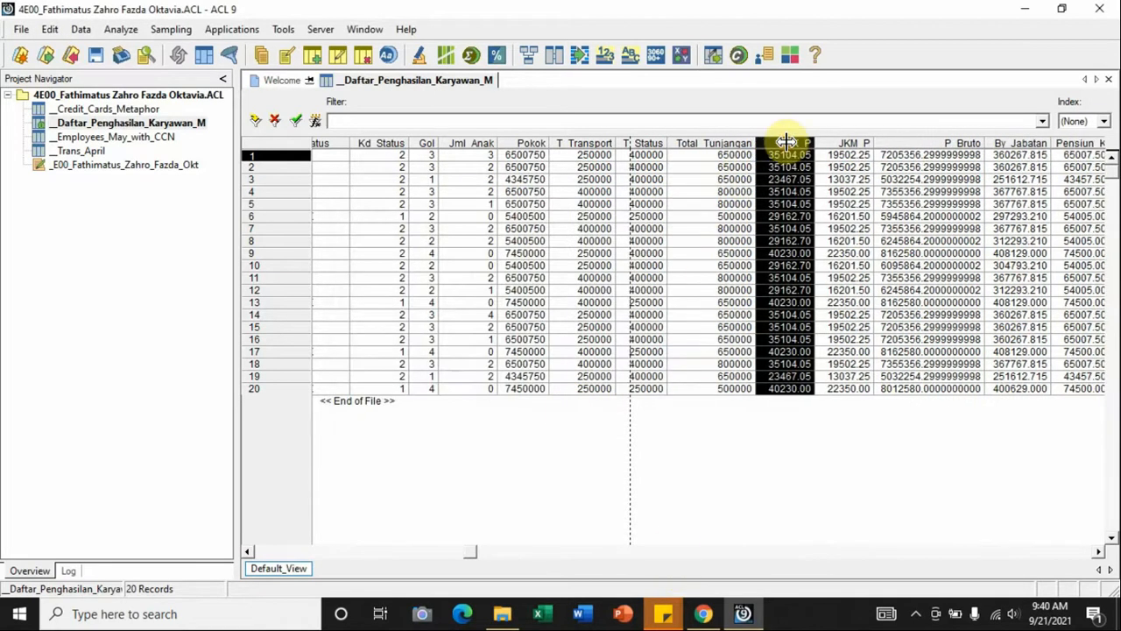
left_click(785, 473)
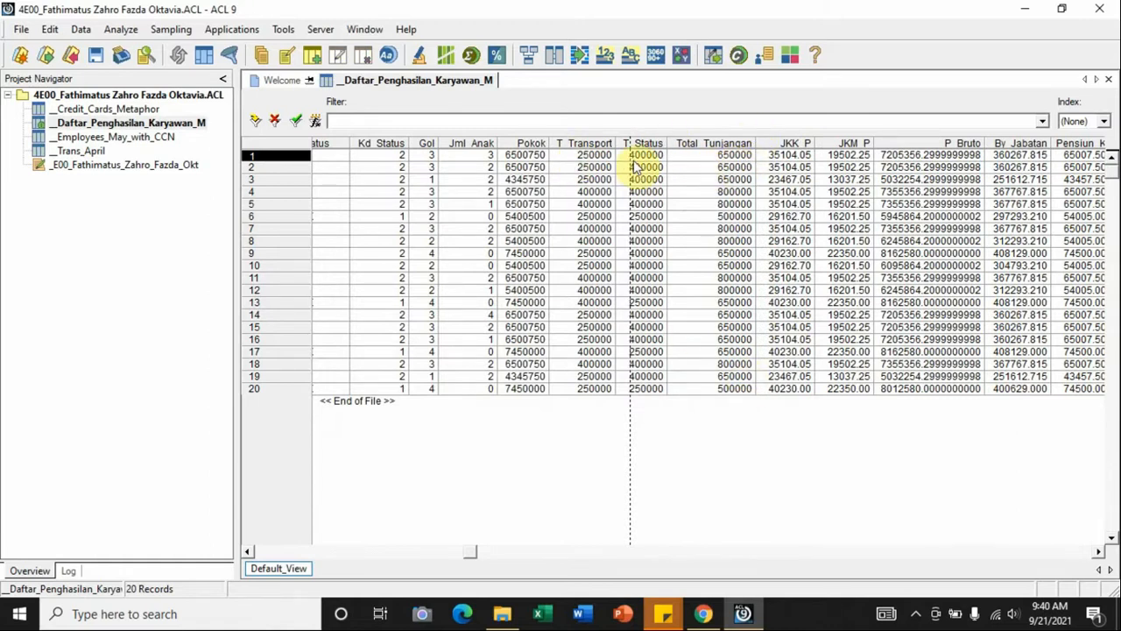
Check the Total_Tunjangan values in rows 1 and 12 against the T_Transport and T_Status columns.
left_click(708, 157)
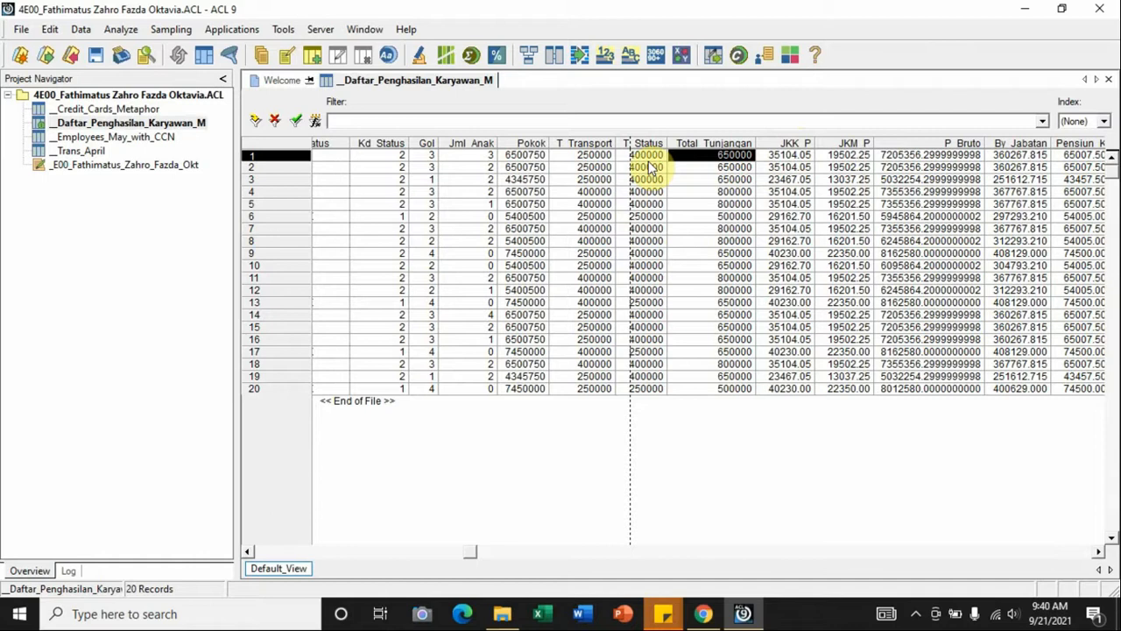
left_click(744, 291)
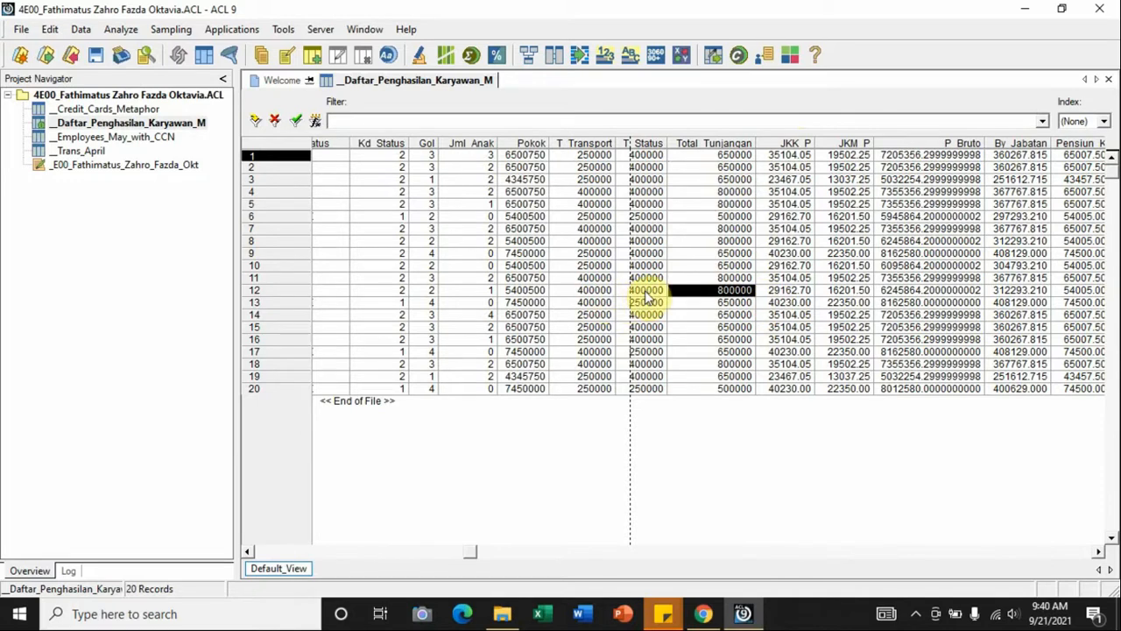
left_click(715, 441)
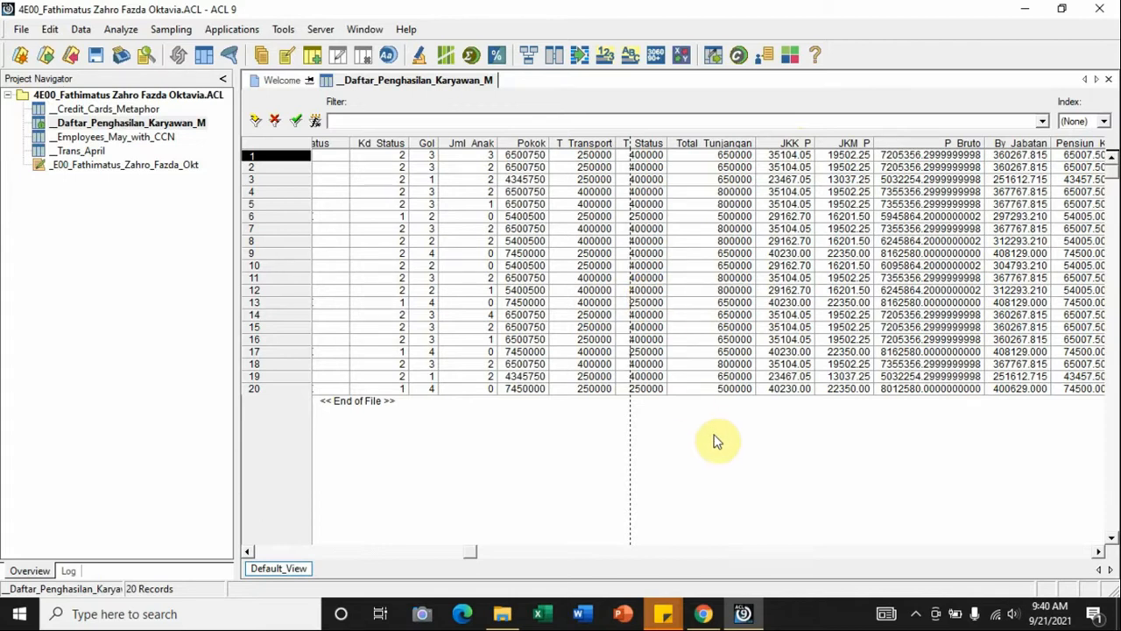